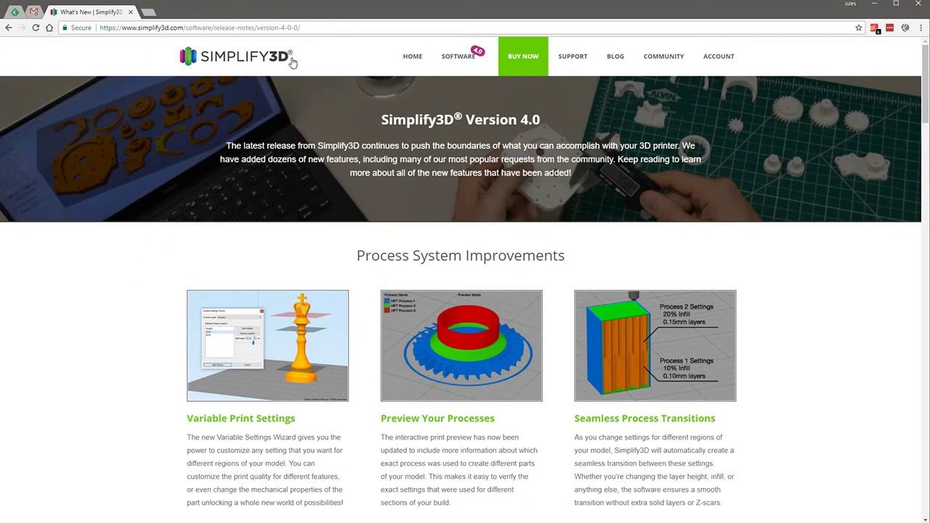
- Go to What's New under SOFTWARE on simplify3d.com to reach the Version 4.0 release notes
mouse_move(457, 64)
- Scroll the Version 4.0 release notes down to the Enhanced Preview Controls section
scroll(130, 350, down, 2)
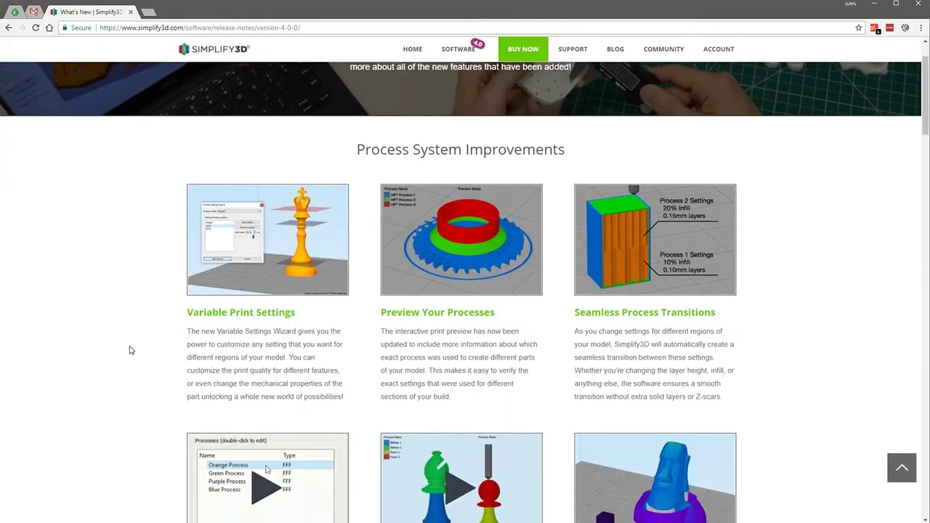
scroll(130, 350, down, 2)
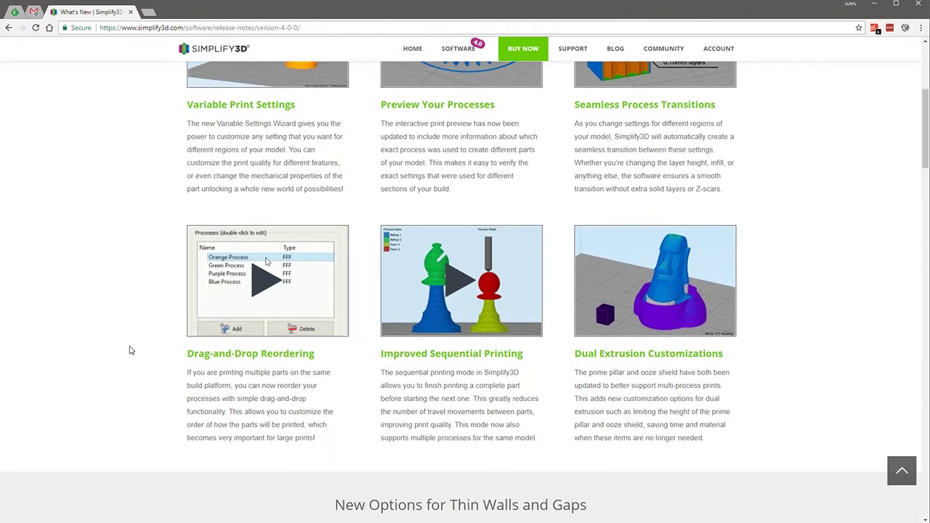
scroll(130, 350, down, 1)
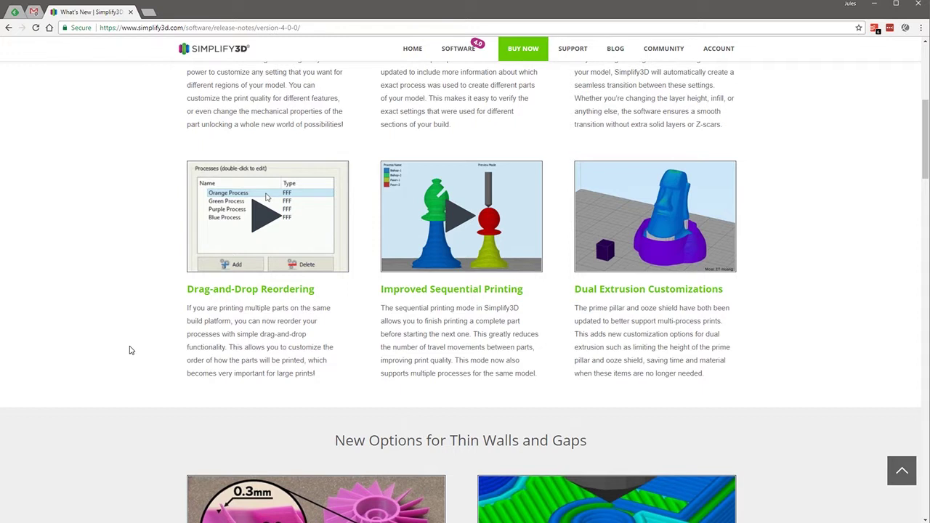
scroll(130, 350, down, 3)
scroll(130, 350, down, 2)
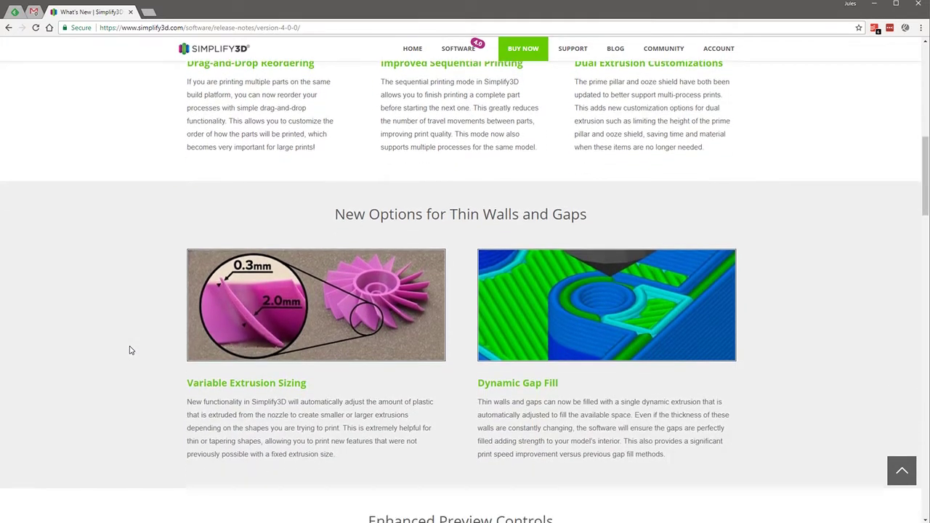
scroll(130, 350, down, 3)
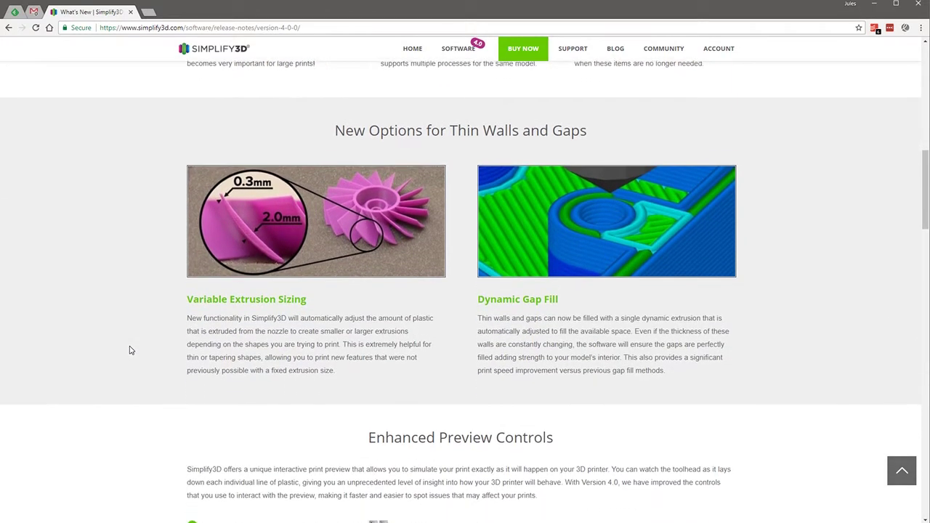
scroll(130, 350, down, 3)
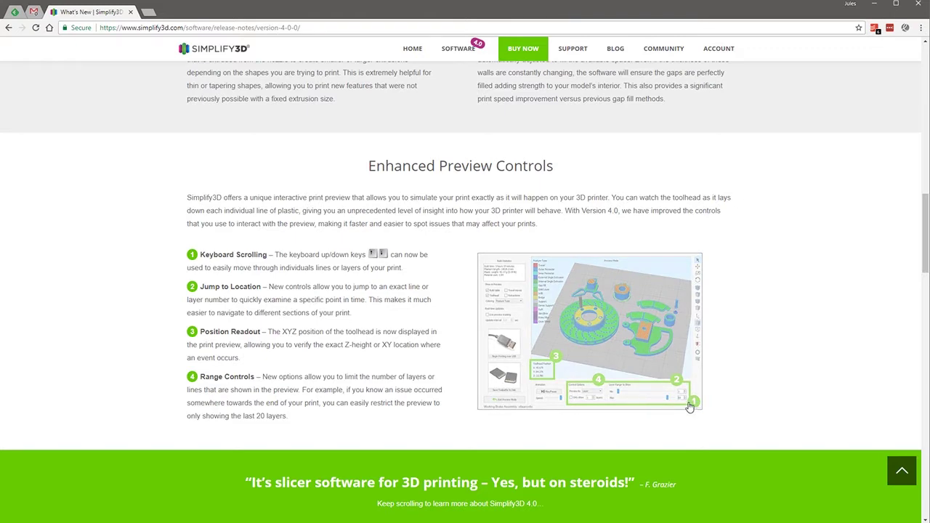
click(660, 371)
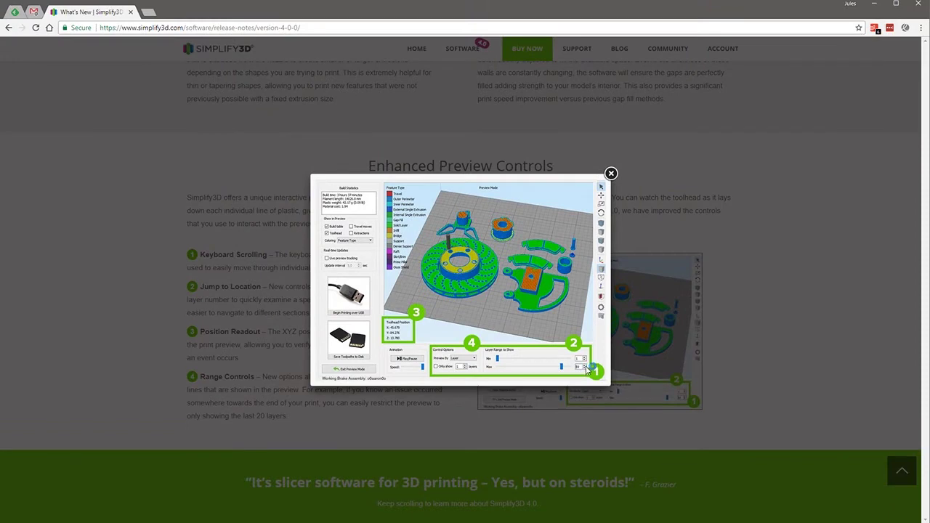
click(611, 174)
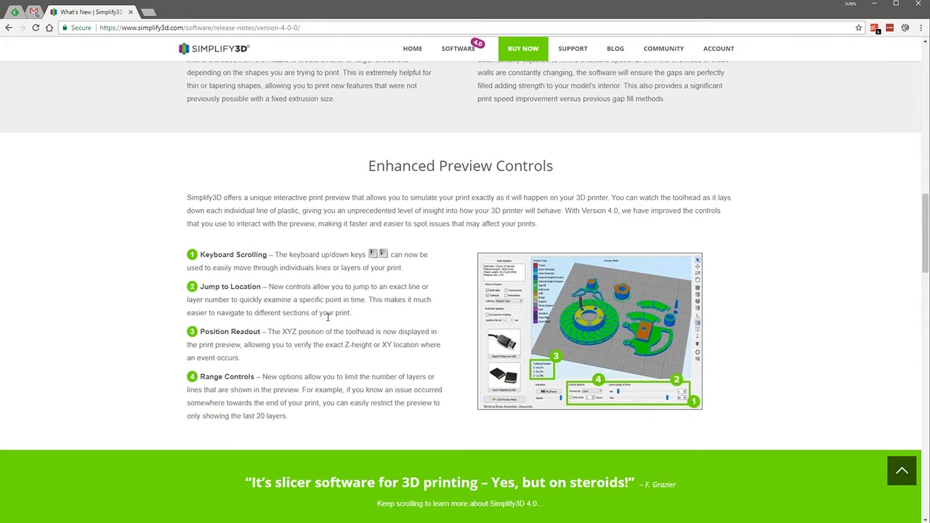
- Scroll the release notes further down to The Best Supports Just Got Better section
scroll(329, 324, down, 3)
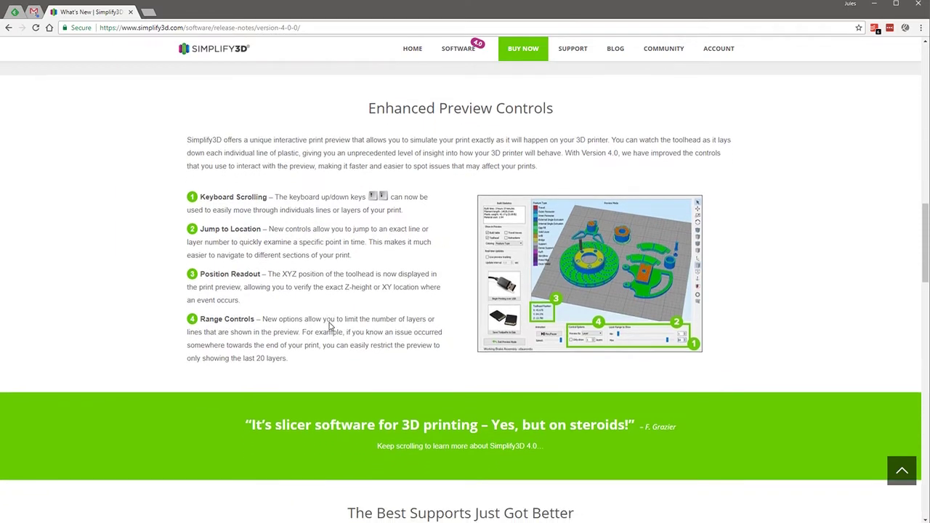
scroll(329, 323, down, 3)
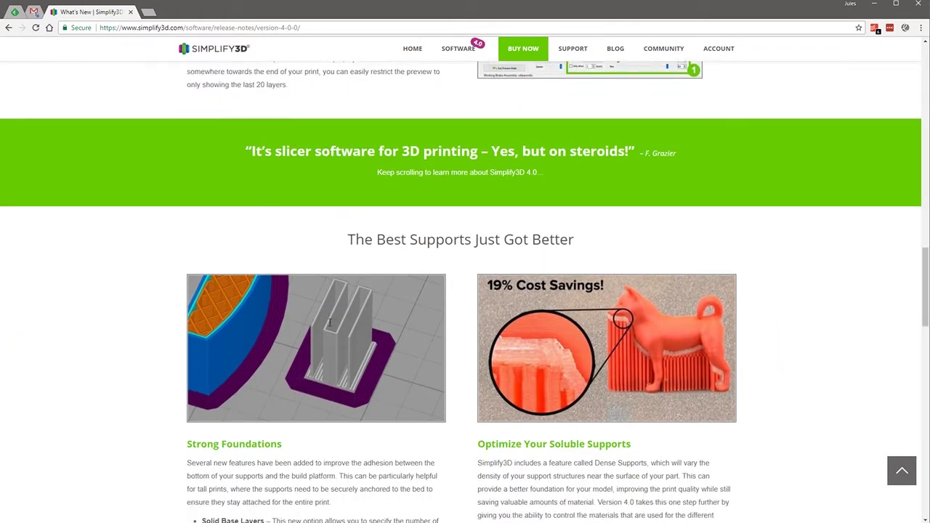
scroll(329, 327, down, 1)
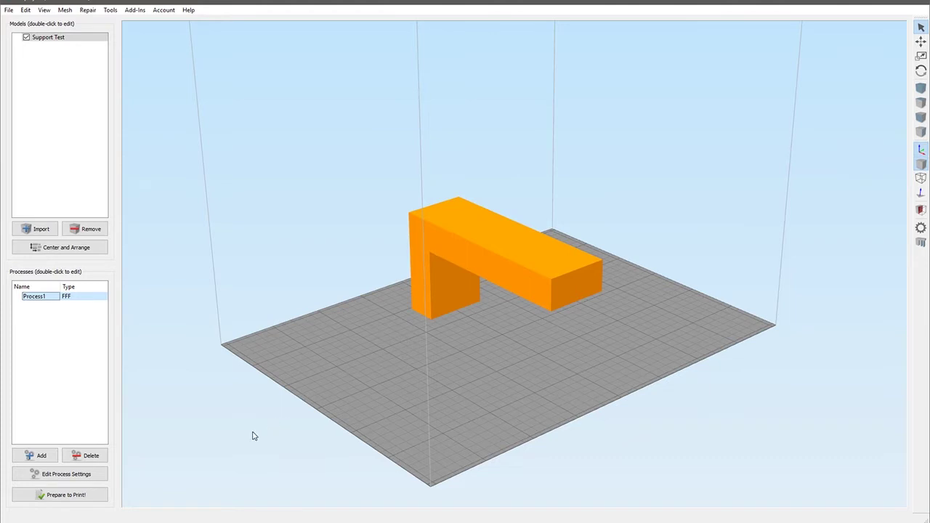
- Open Process1's FFF Settings on the Support tab
click(43, 474)
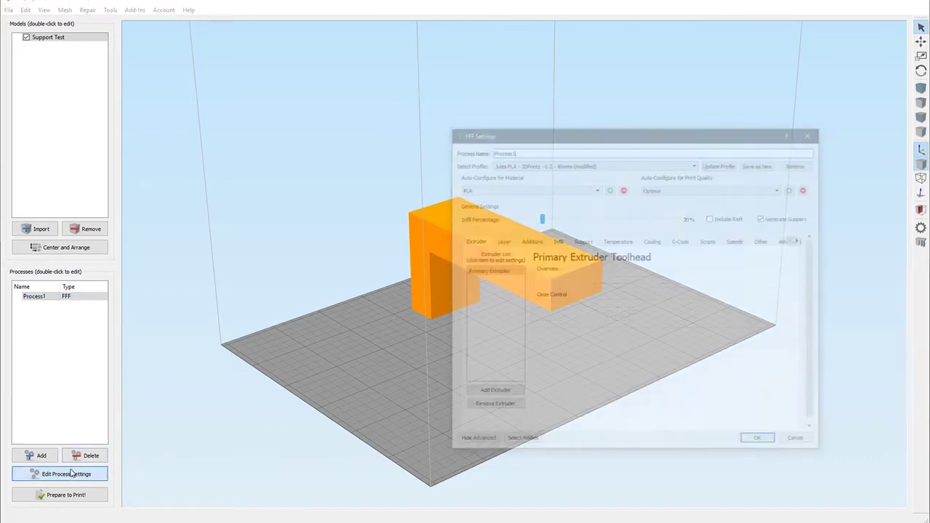
click(582, 241)
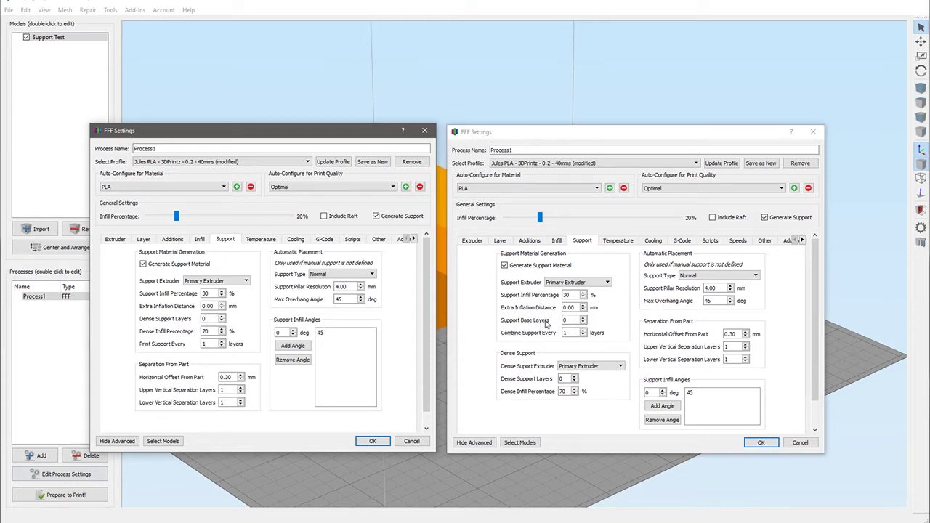
- Apply the edited Support Base Layers value and slice the model for preview
click(583, 317)
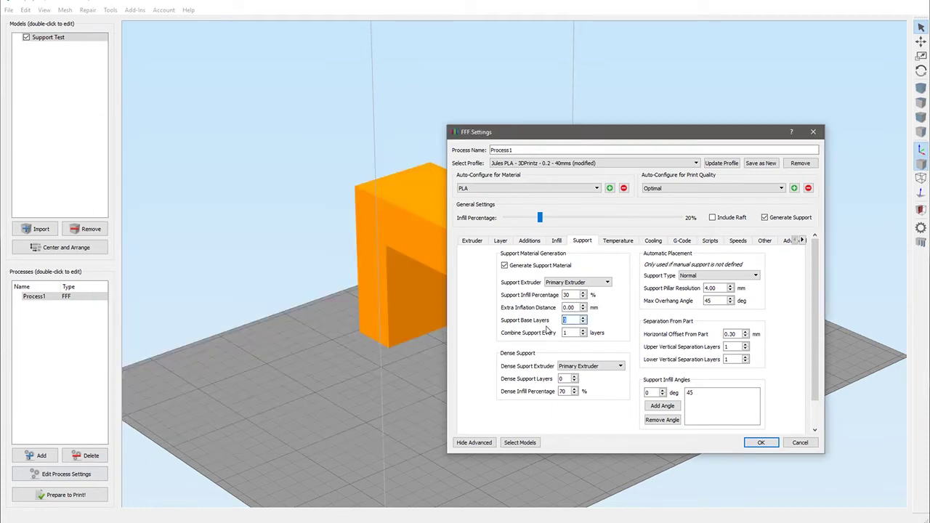
click(763, 442)
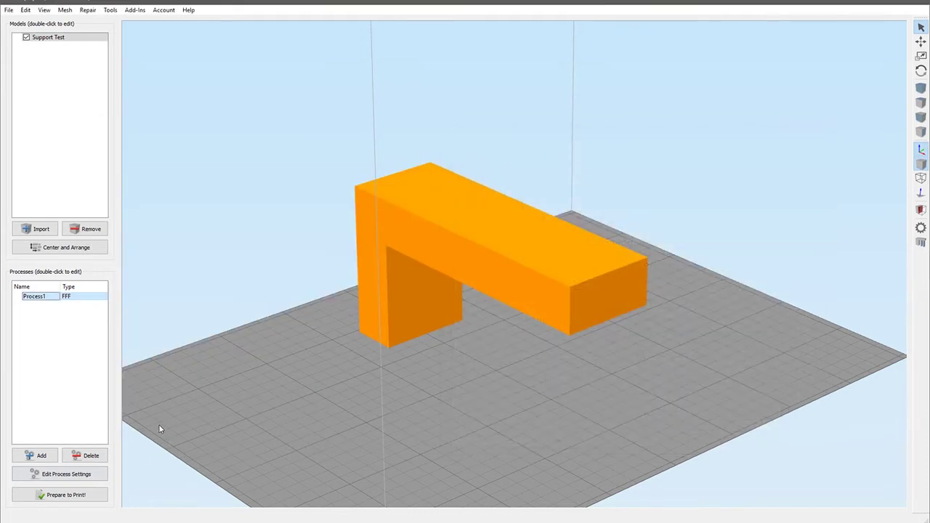
click(70, 496)
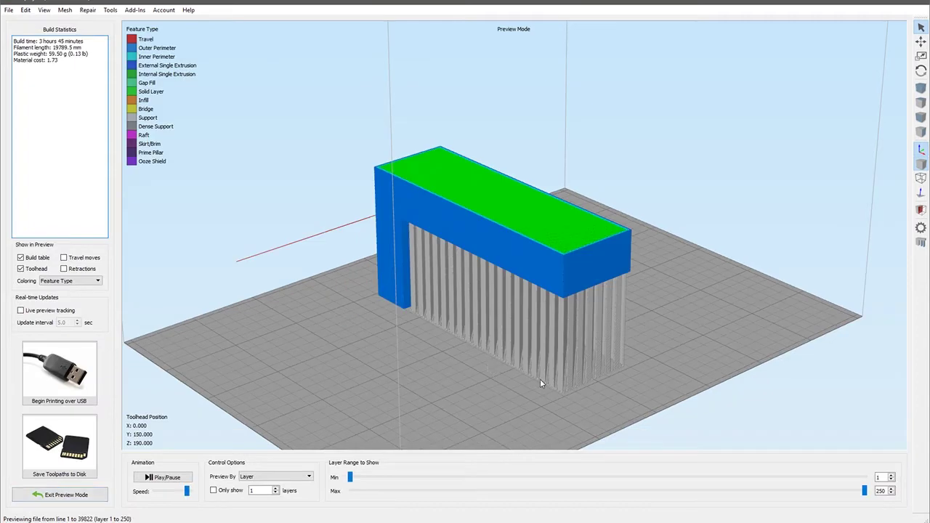
- Limit the preview to layers 1 to 3 and zoom and pan onto the support block
scroll(538, 377, up, 10)
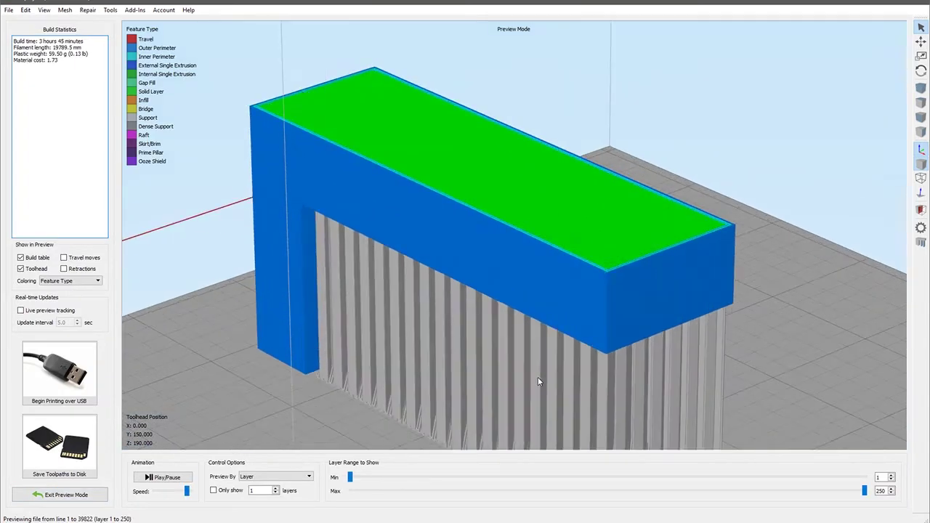
scroll(534, 385, up, 10)
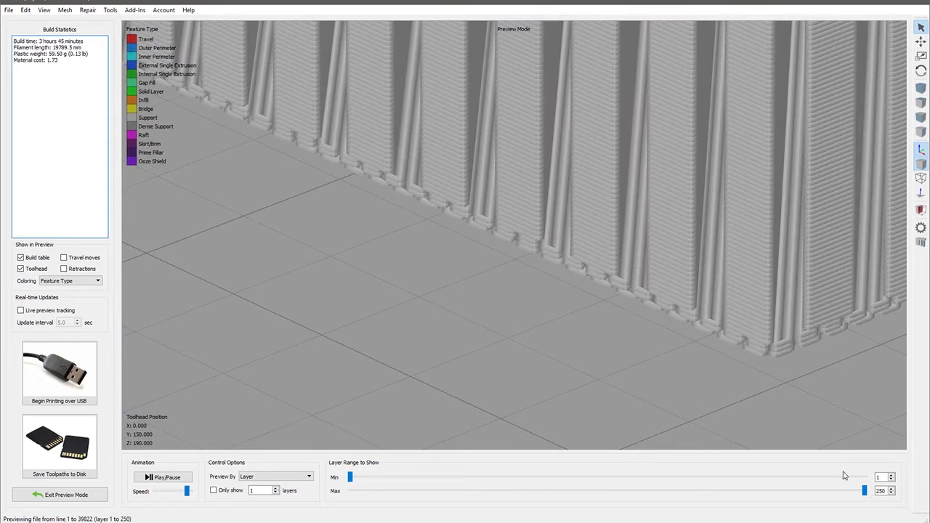
drag(863, 491, 369, 491)
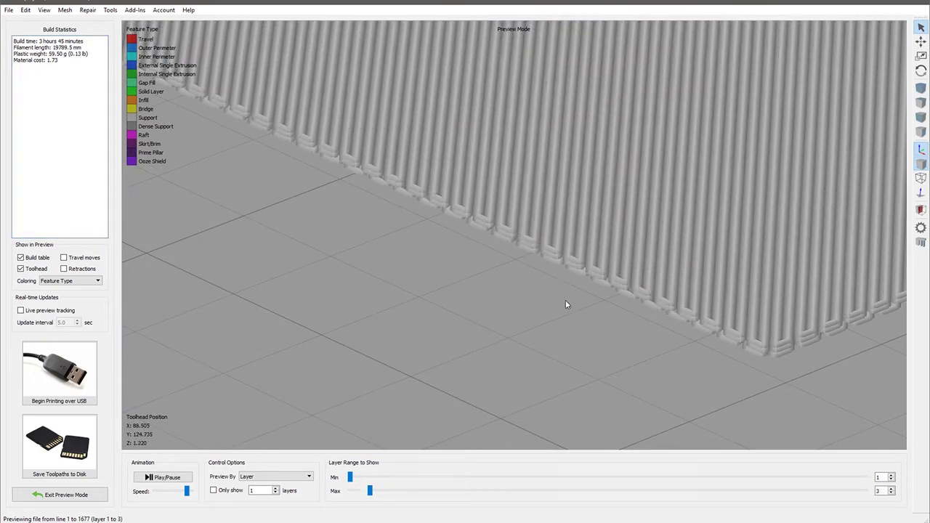
scroll(557, 311, down, 5)
scroll(557, 313, down, 5)
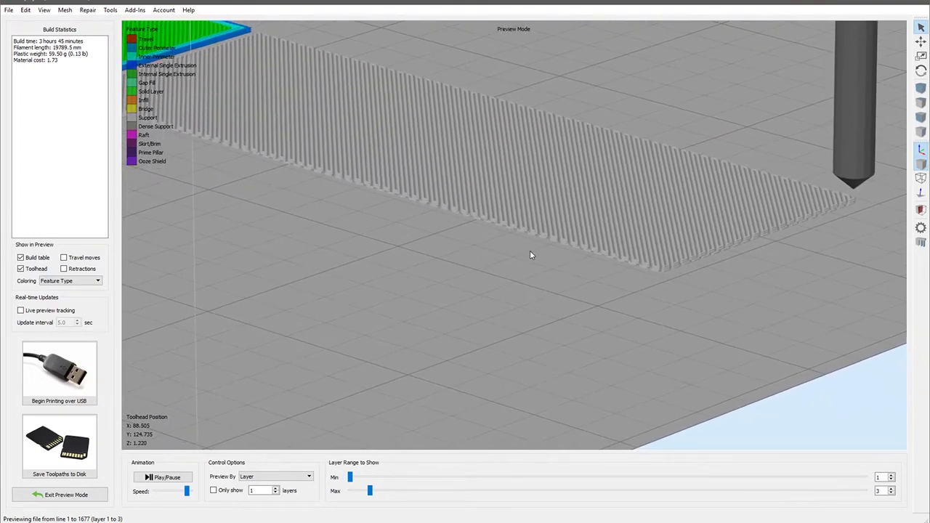
scroll(530, 254, up, 5)
right_drag(528, 276, 517, 386)
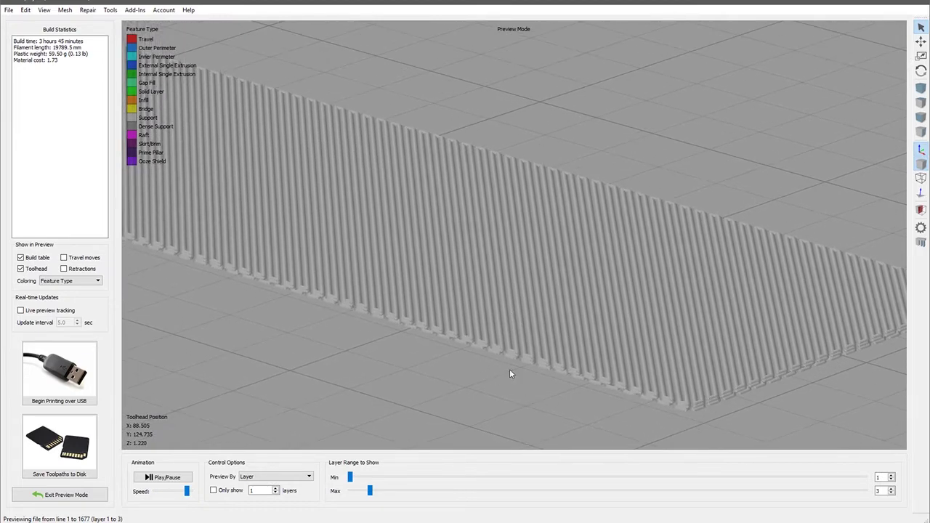
mouse_move(370, 491)
mouse_down()
mouse_move(585, 501)
mouse_move(370, 492)
mouse_up()
- Leave the preview and set Process1's Combine Support Every to 5 layers, then apply
click(94, 495)
click(66, 474)
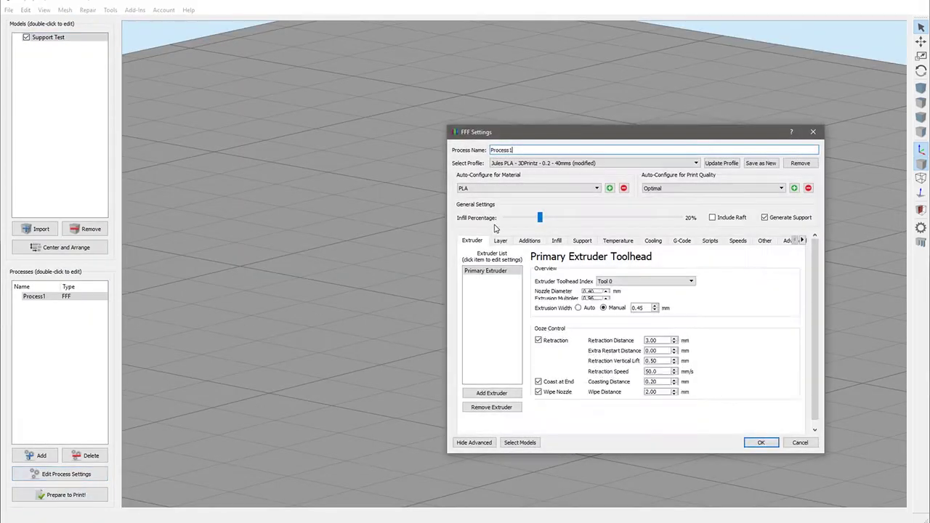
click(582, 240)
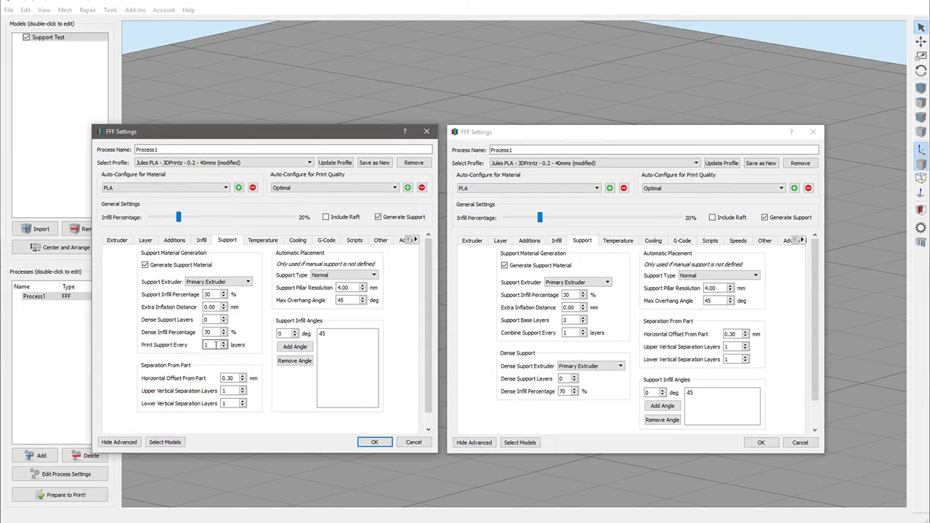
mouse_move(215, 345)
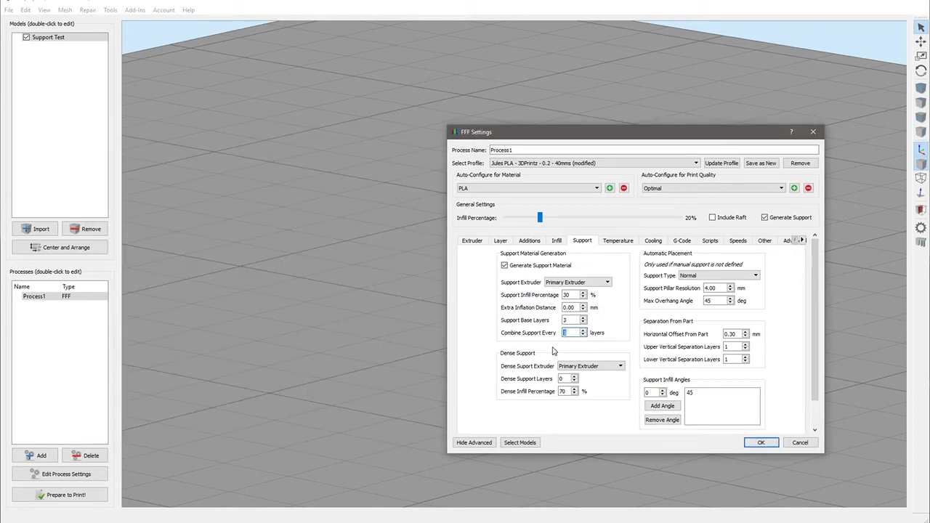
text(5)
click(755, 444)
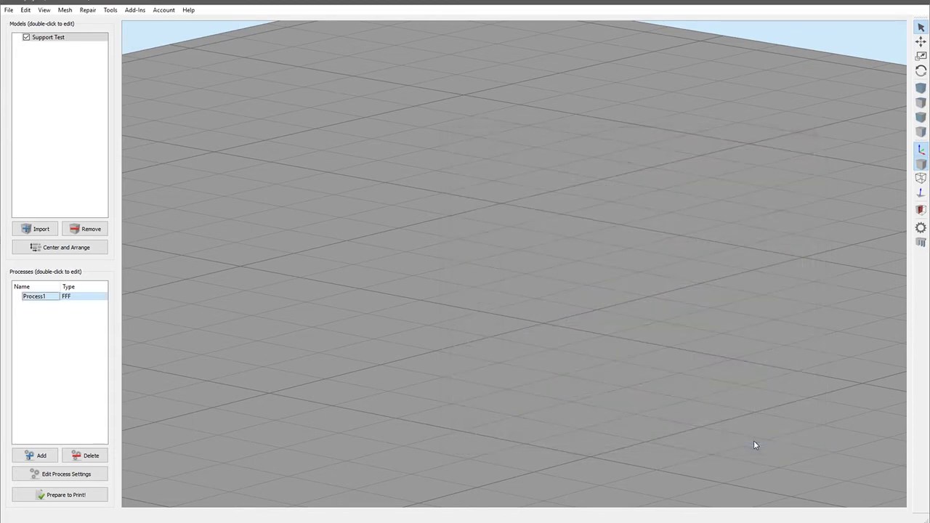
- Re-slice the model and accept the Unusual Width/Height Ratio warning
click(64, 497)
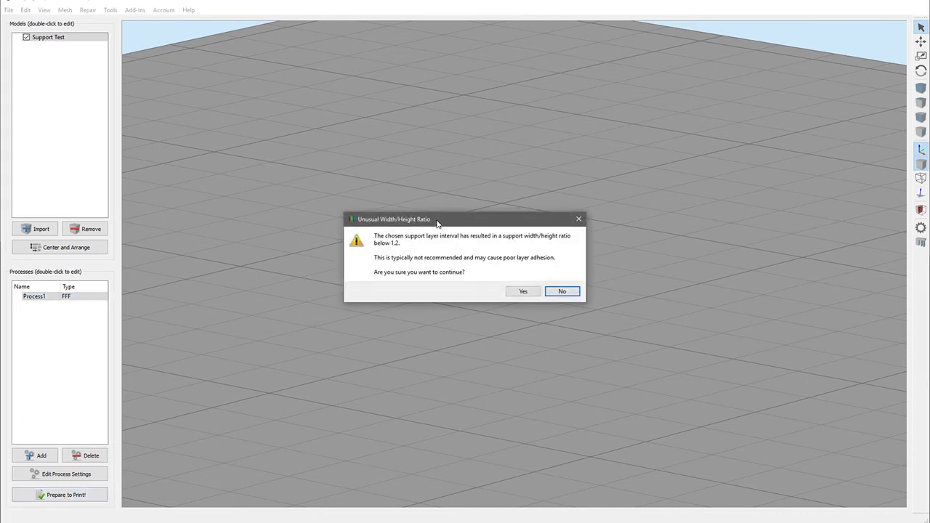
drag(438, 223, 472, 221)
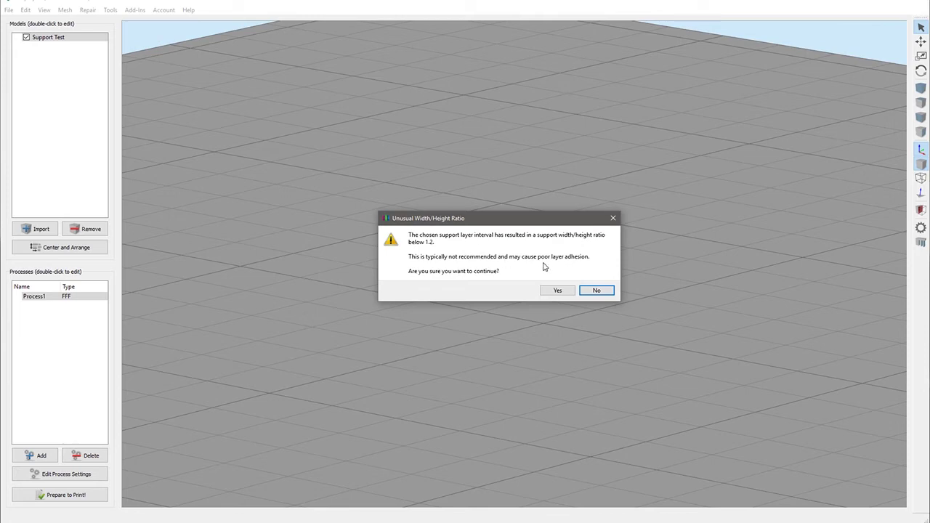
click(560, 293)
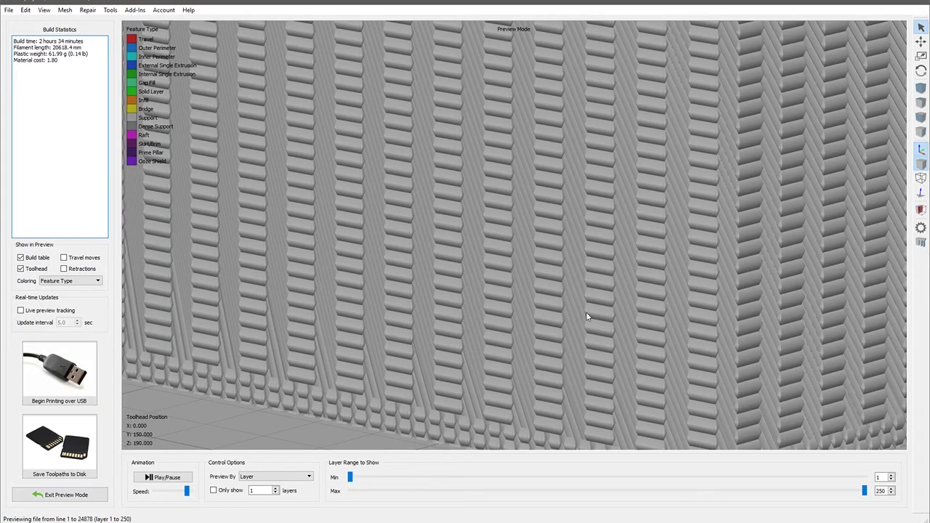
- Show only layers up to about 140, then advance the preview layer by layer to 146
scroll(622, 321, down, 10)
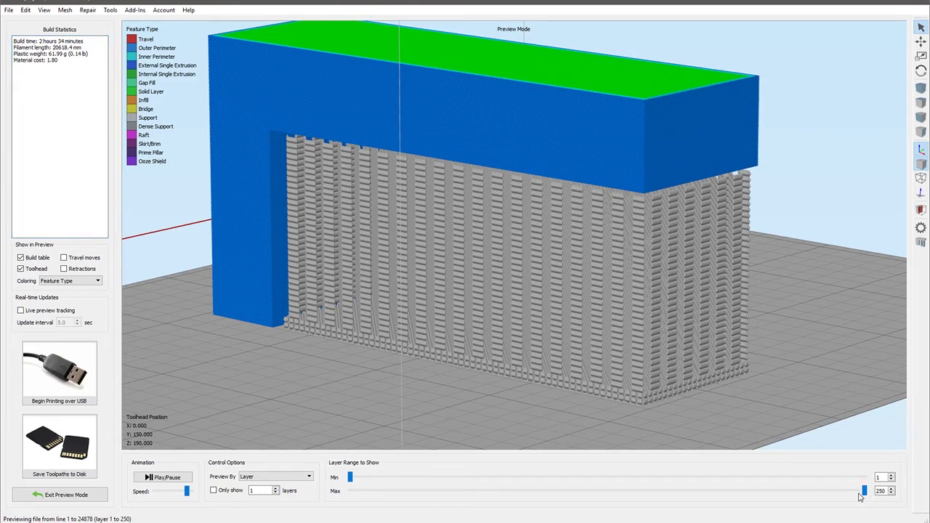
drag(863, 492, 597, 494)
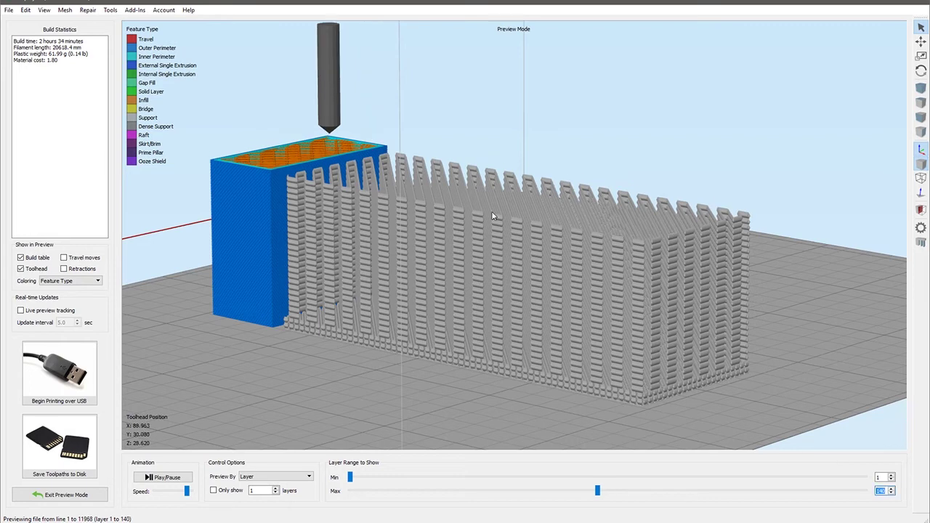
key(Up)
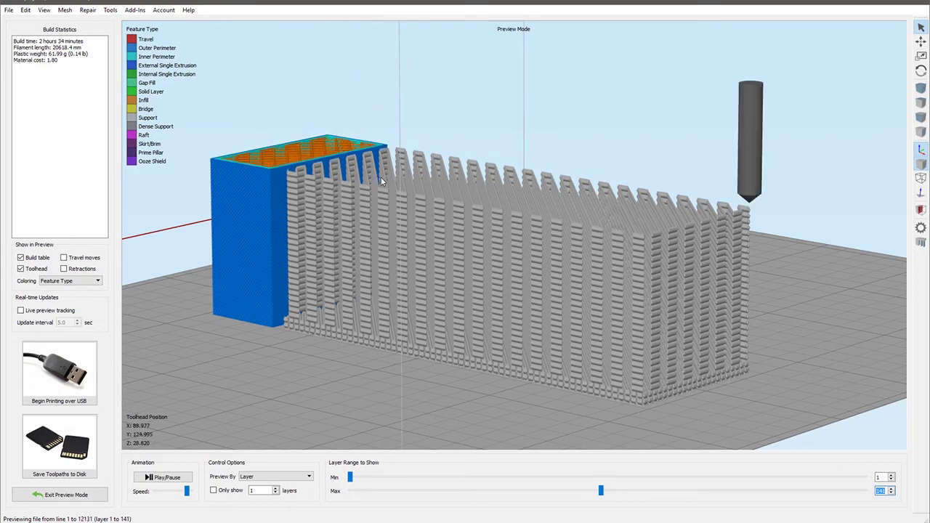
key(Up)
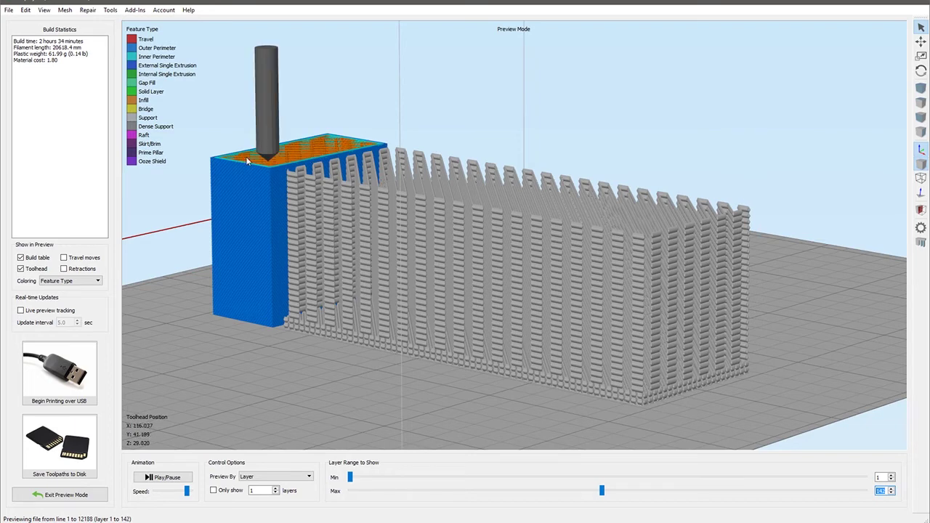
key(Up)
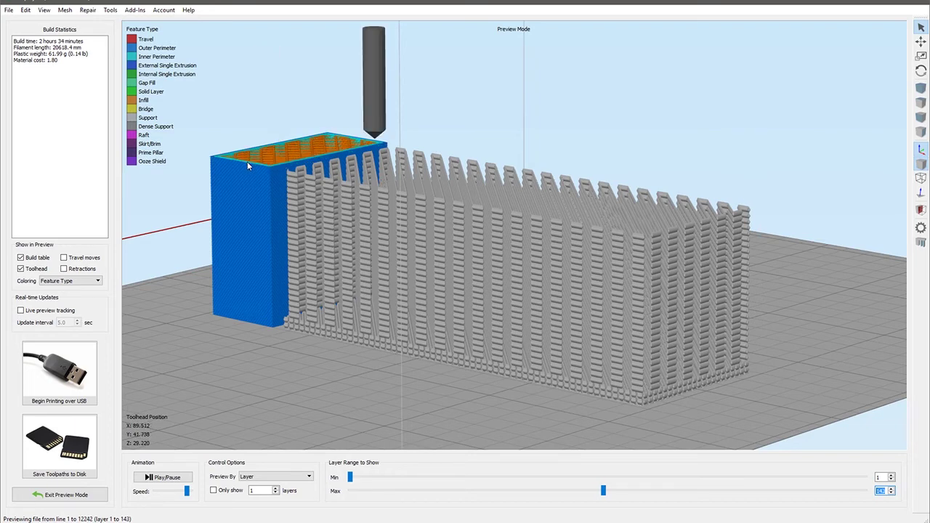
key(Up)
key(Up)
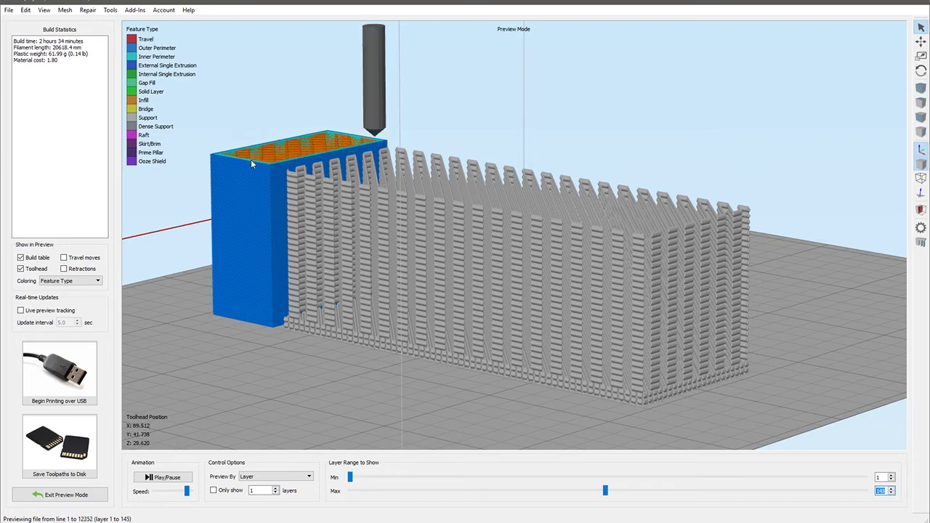
key(Up)
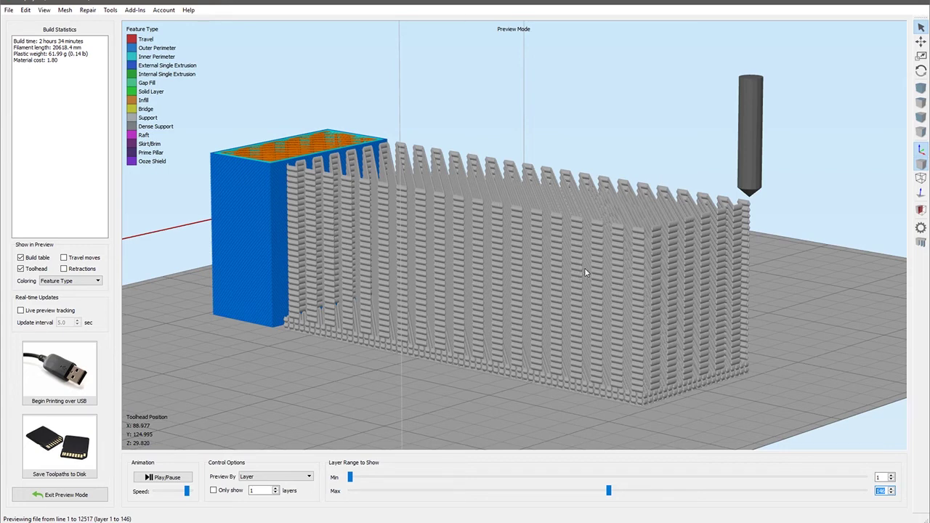
- Exit the preview and open Process1's Support settings
click(66, 495)
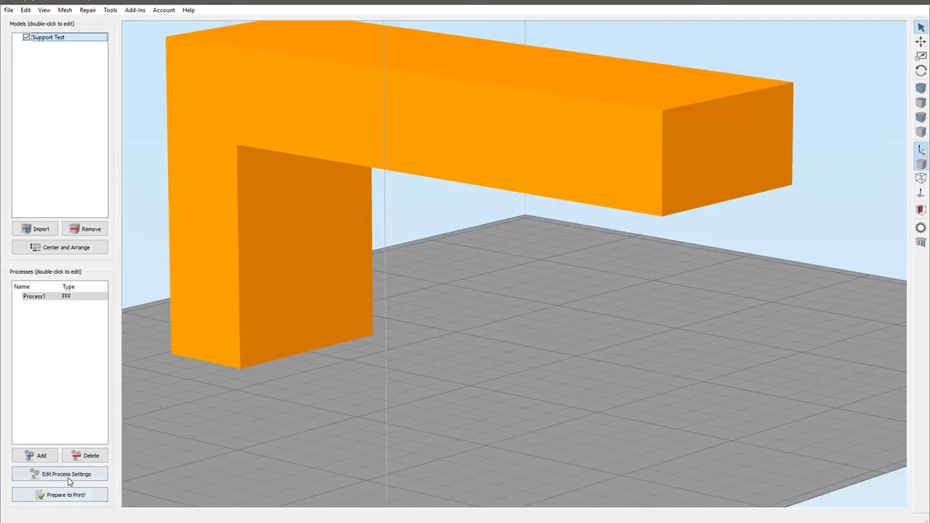
click(67, 475)
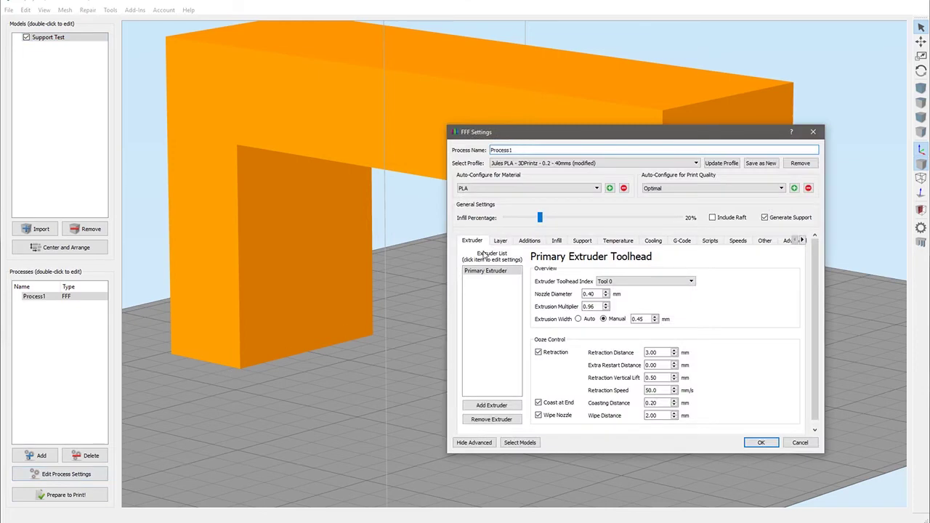
click(583, 242)
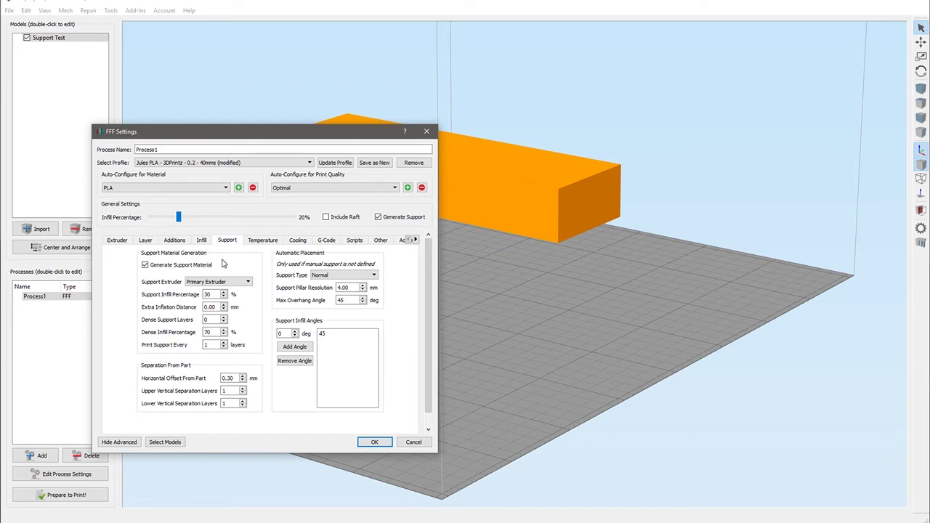
- On the Additions tab set Skirt Offset from Part to 0 and Skirt Outlines to 5, then apply
click(173, 241)
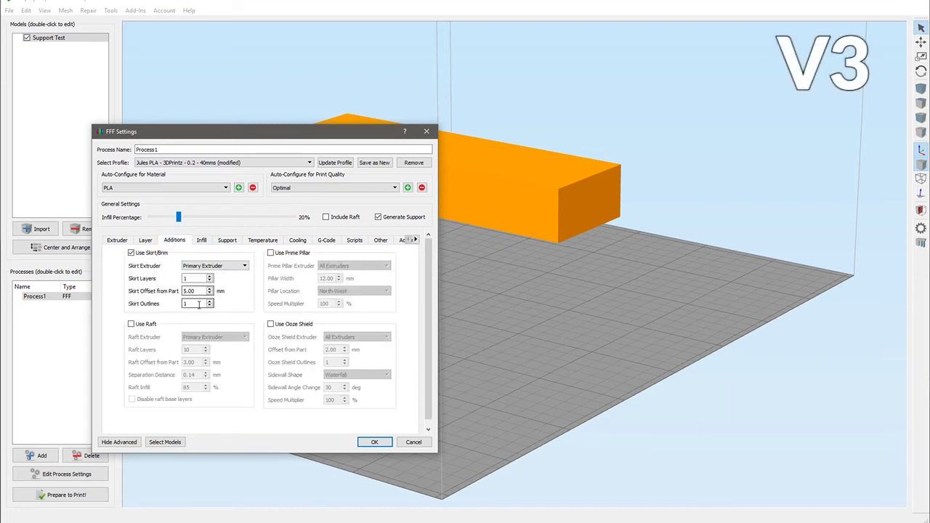
double_click(202, 290)
text(0)
key(Tab)
text(5)
click(374, 442)
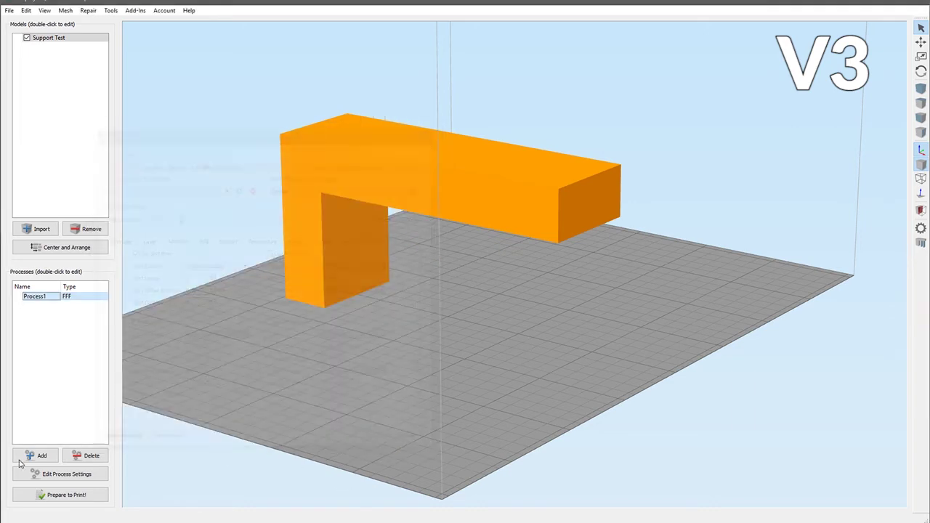
- Slice the model and zoom and pan the preview to inspect the brim around the support wall
click(69, 496)
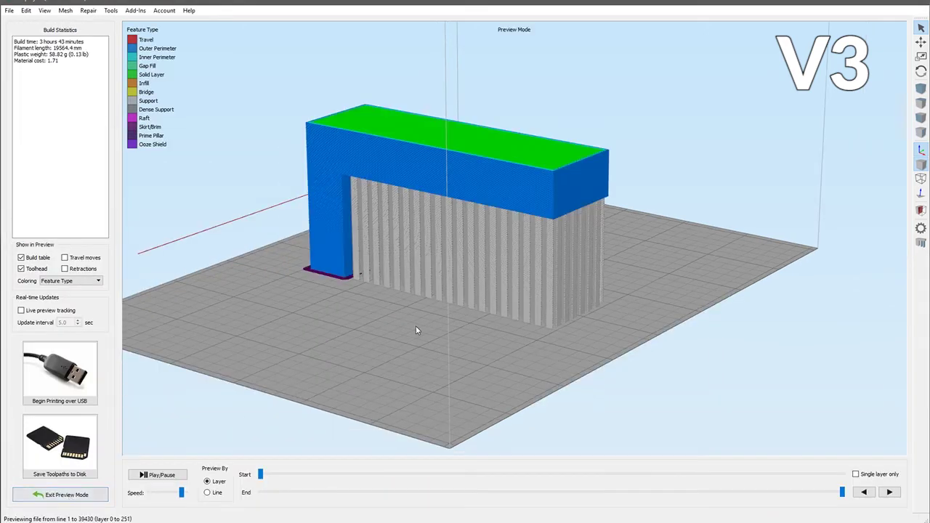
scroll(331, 311, up, 6)
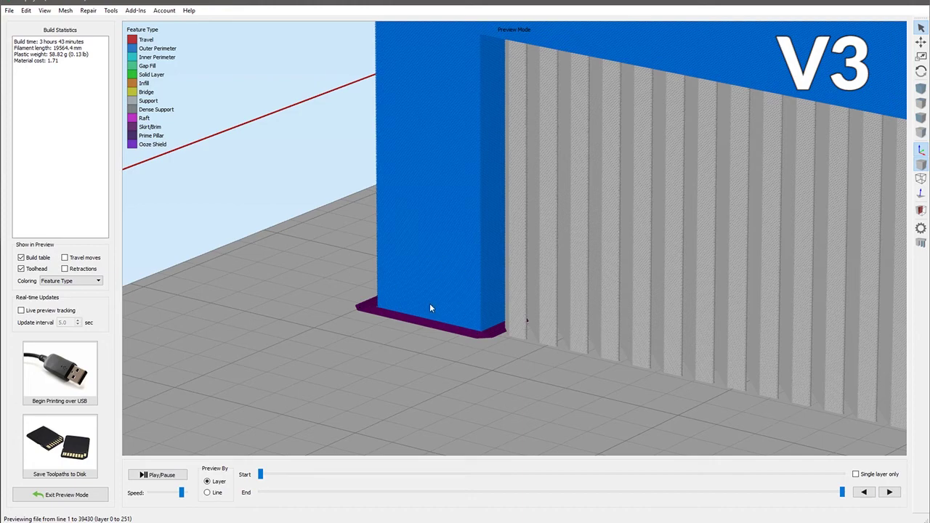
scroll(558, 384, down, 3)
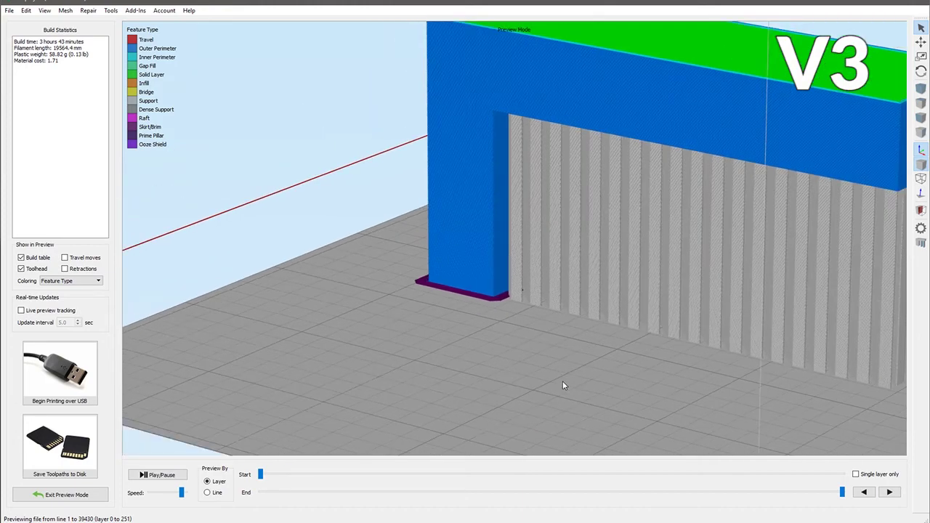
right_drag(657, 368, 367, 369)
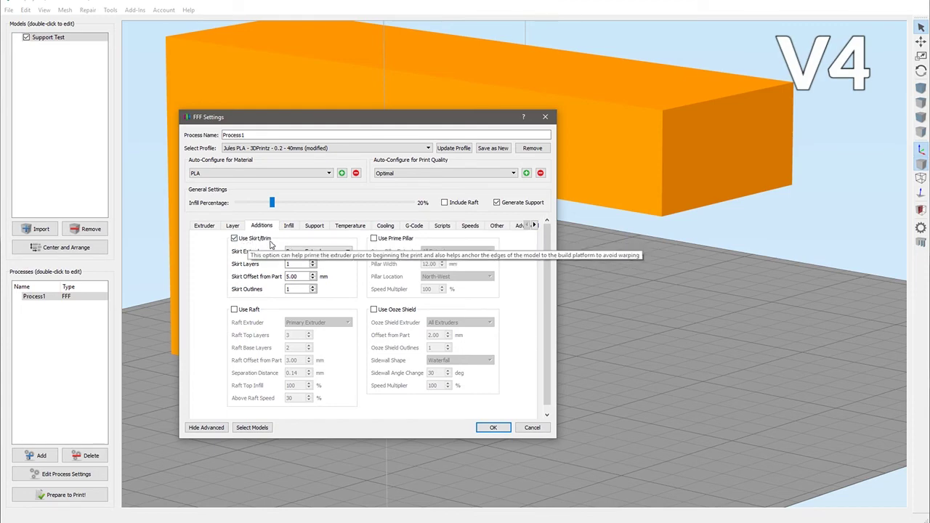
- Change the skirt offset from part to 0 mm, save the settings, and slice for the print preview
drag(305, 278, 254, 279)
text(0)
key(Tab)
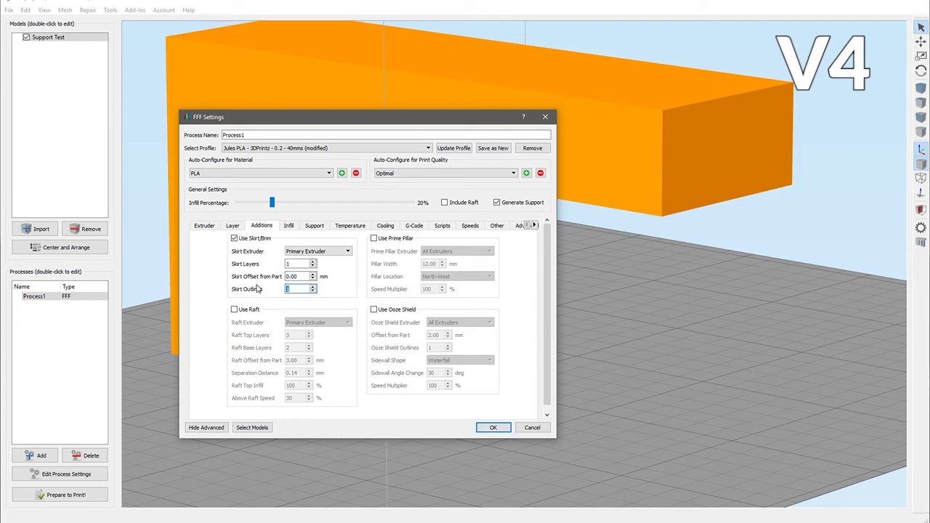
click(491, 428)
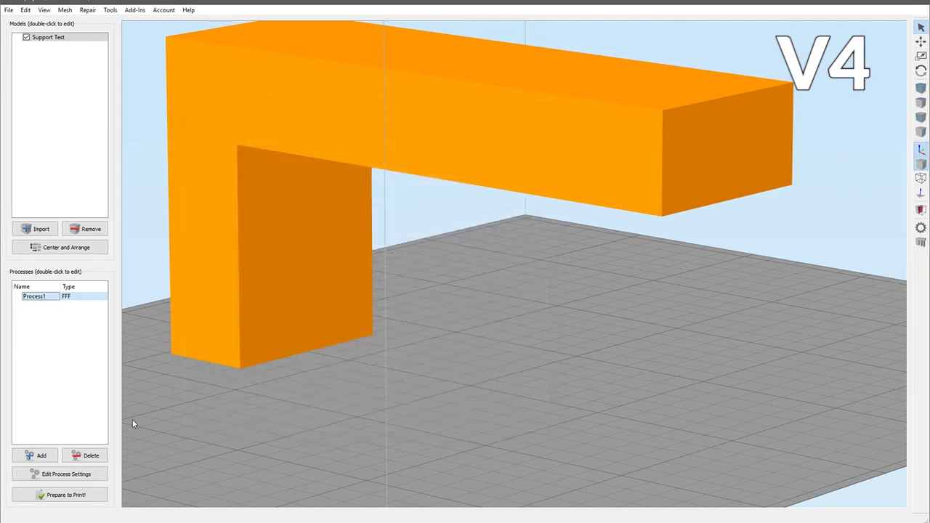
click(64, 495)
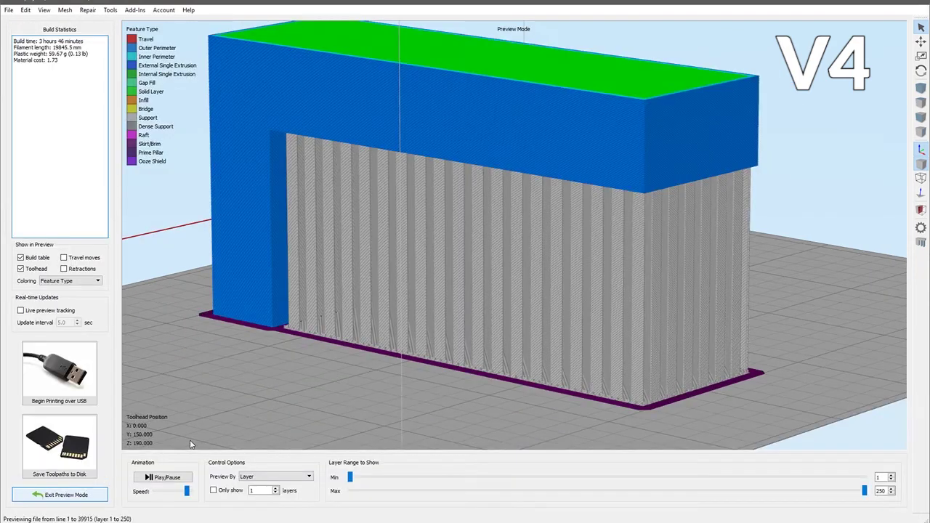